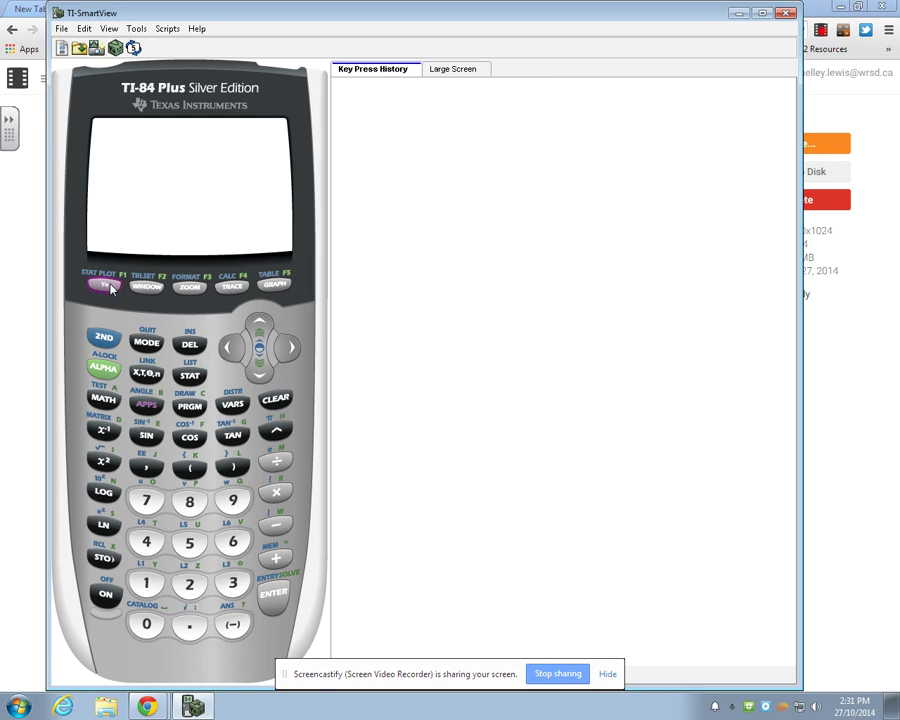
Enter the function Y1 = -4.9X² + 19.2X - 5.2 in the equation editor and graph it
left_click(110, 288)
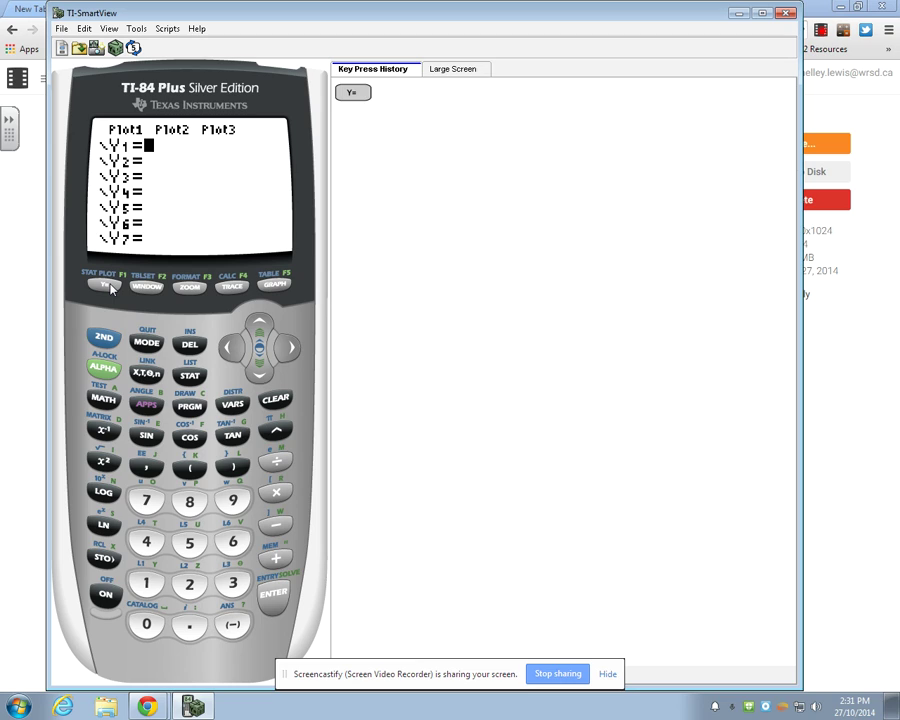
left_click(236, 625)
key("4")
left_click(186, 628)
key("9")
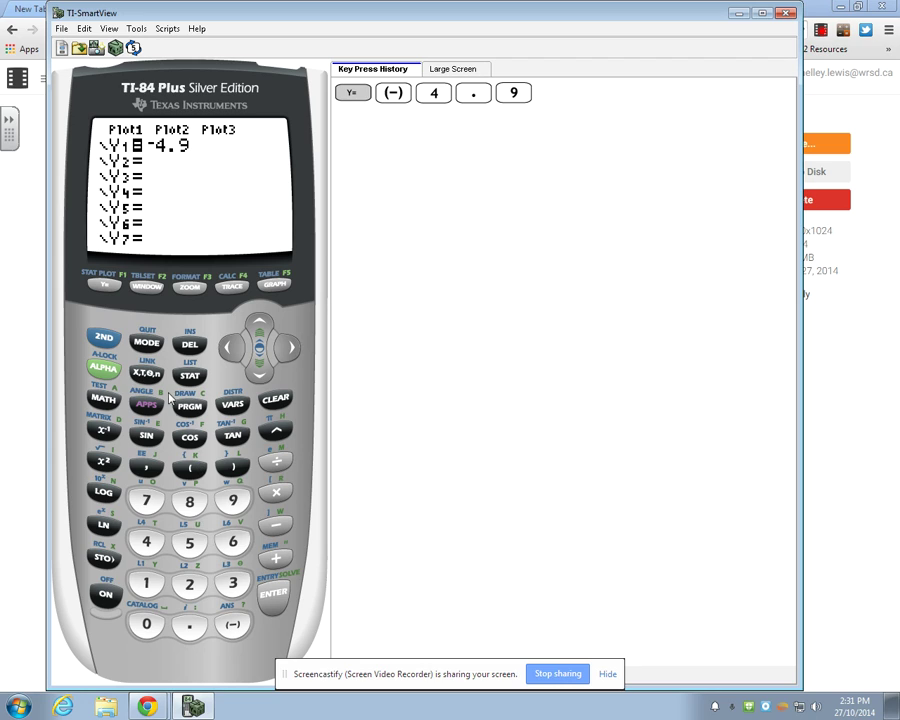
key("x")
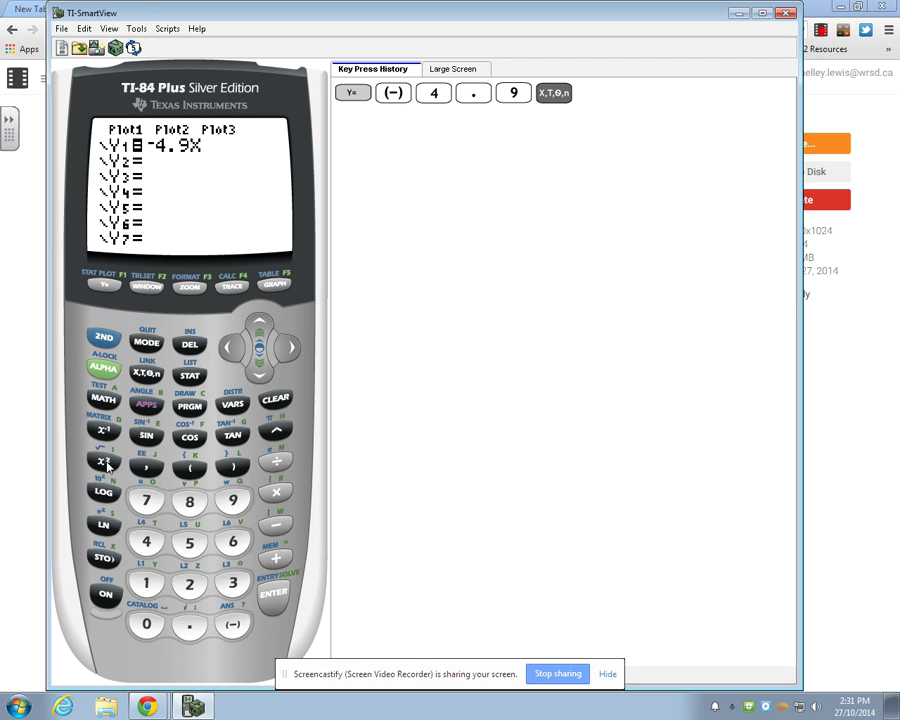
key("shift+2")
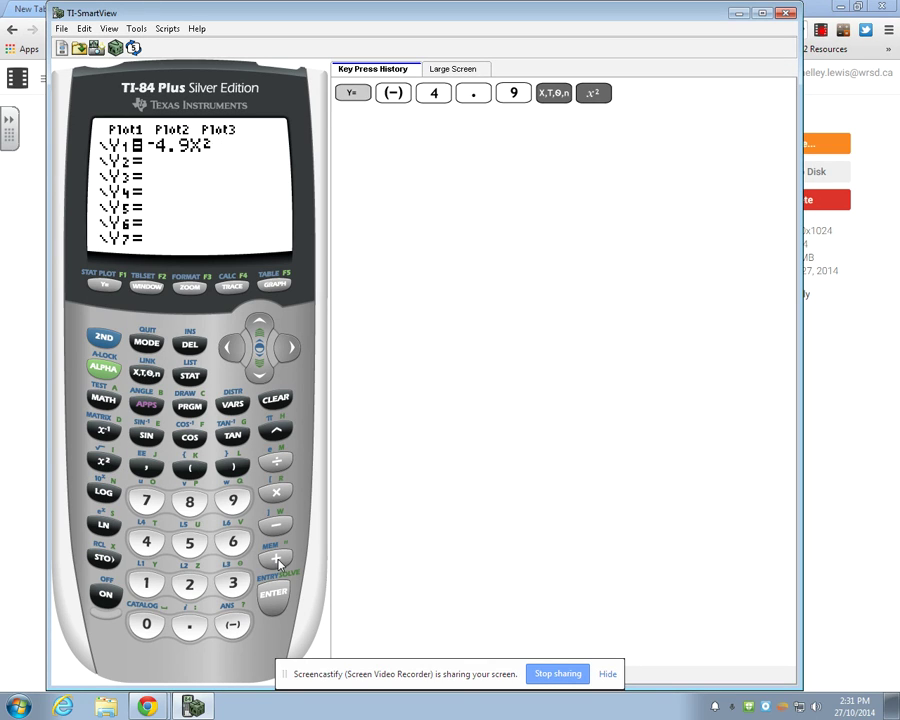
left_click(277, 560)
left_click(147, 585)
type("9.2")
left_click(142, 374)
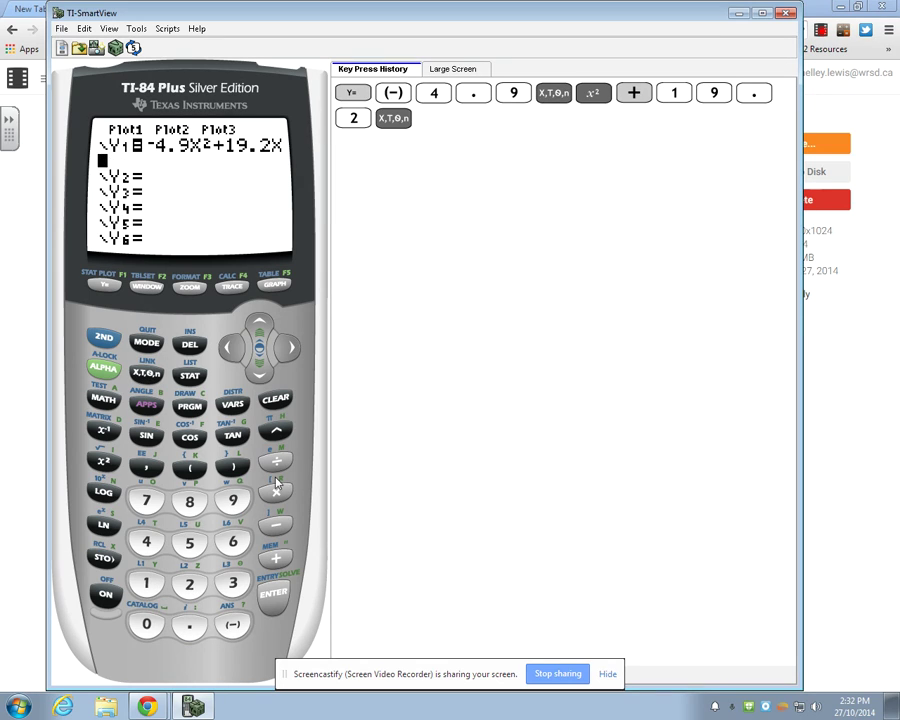
left_click(276, 524)
type("5.2")
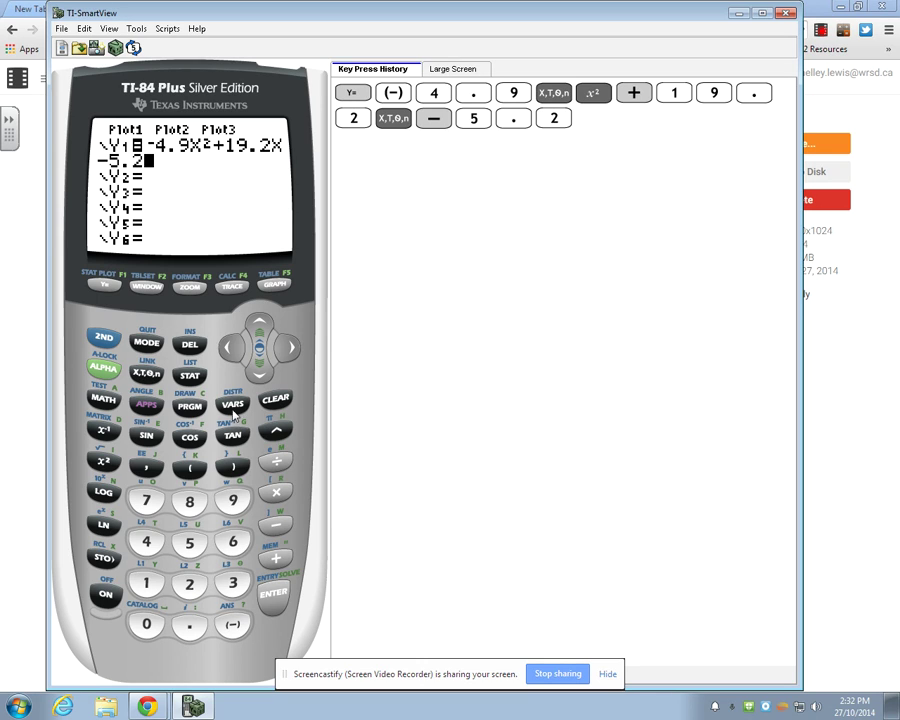
left_click(277, 286)
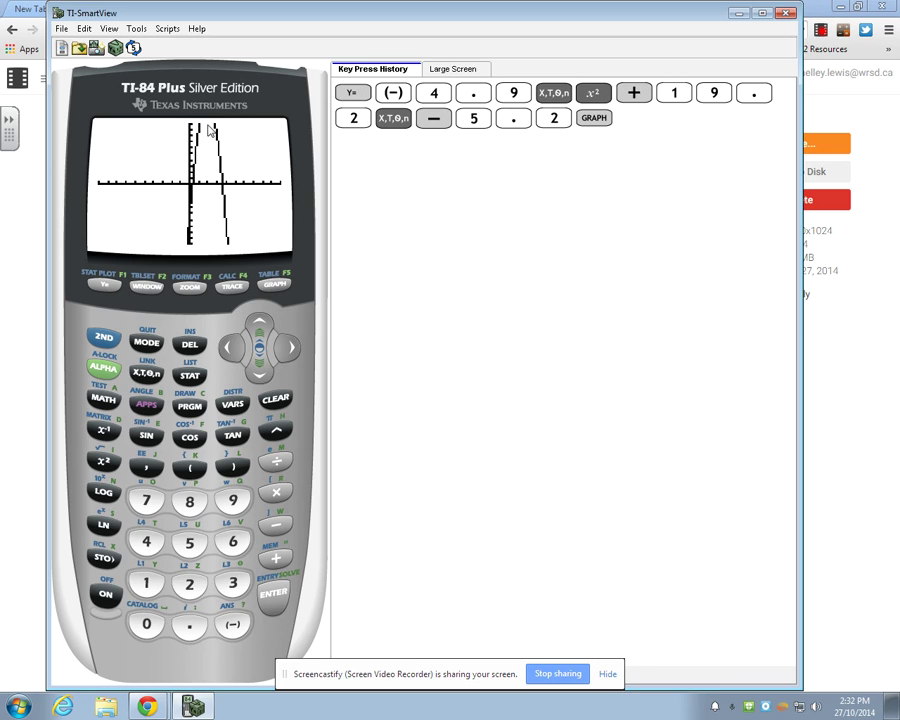
Set the graph window's horizontal range to Xmin = -5 and Xmax = 5
left_click(146, 287)
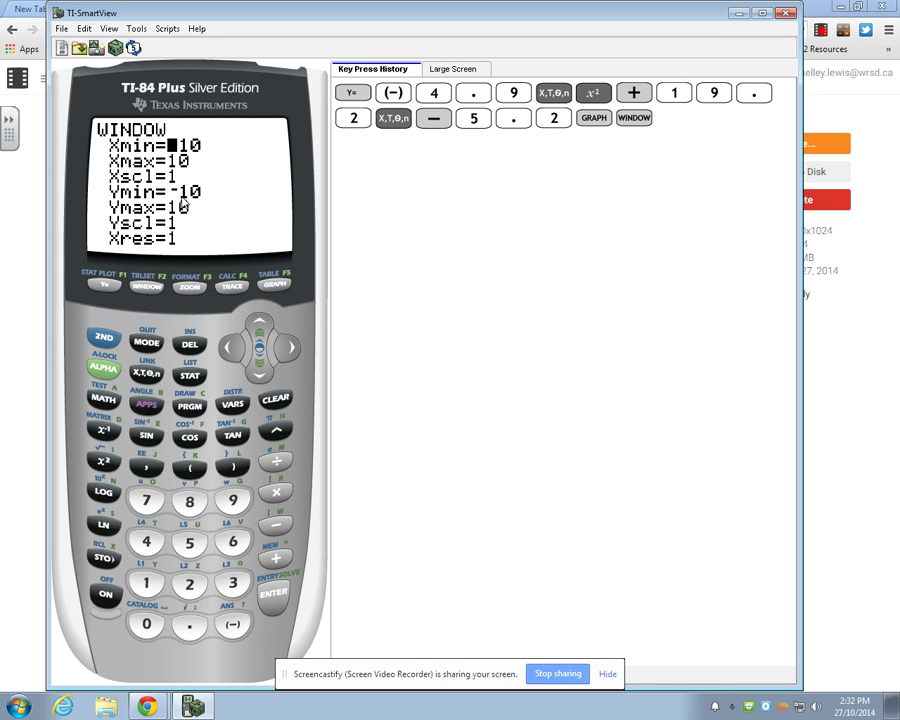
left_click(232, 628)
left_click(190, 542)
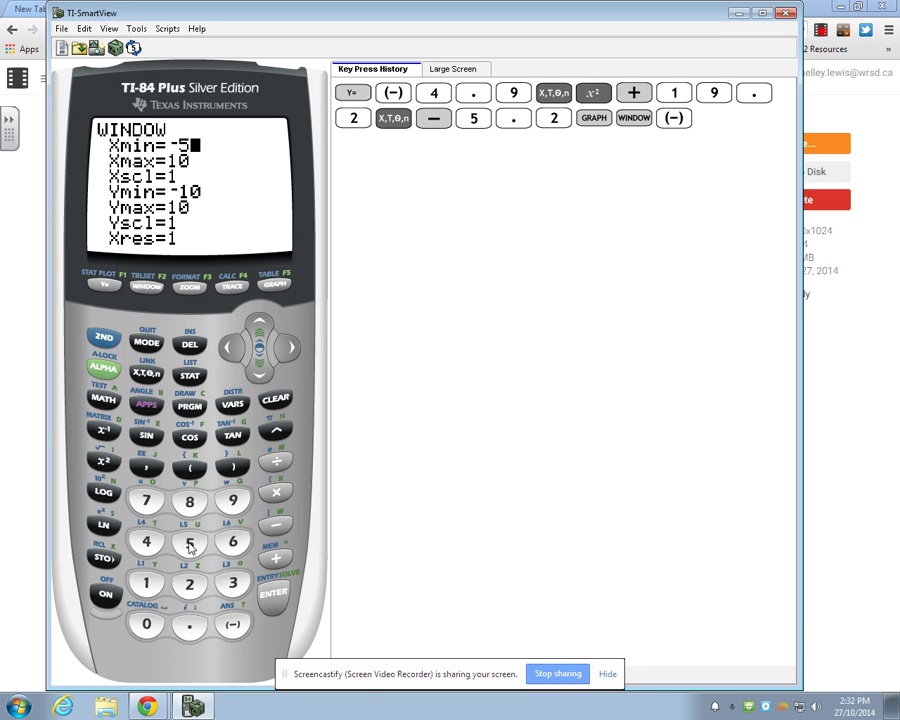
left_click(259, 373)
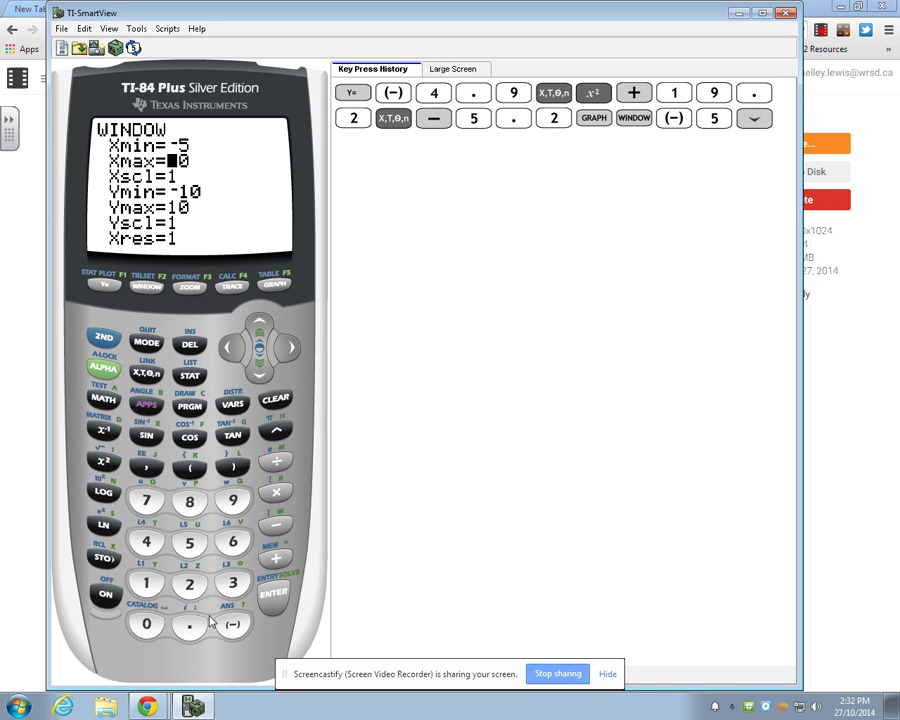
left_click(190, 545)
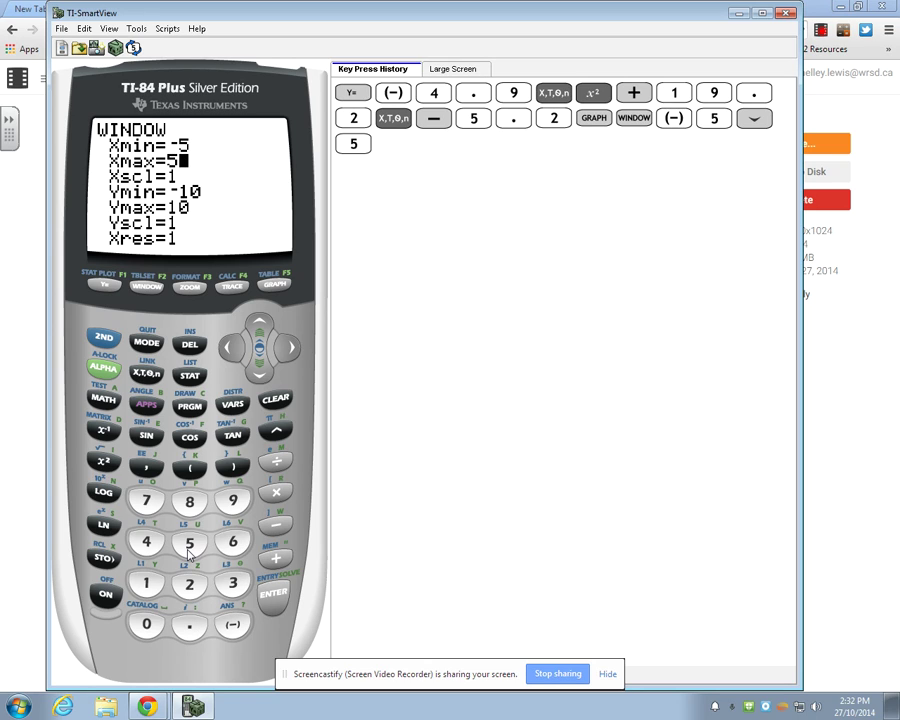
Set the graph window's Ymax to 20 and redraw the parabola
left_click(259, 373)
left_click(259, 373)
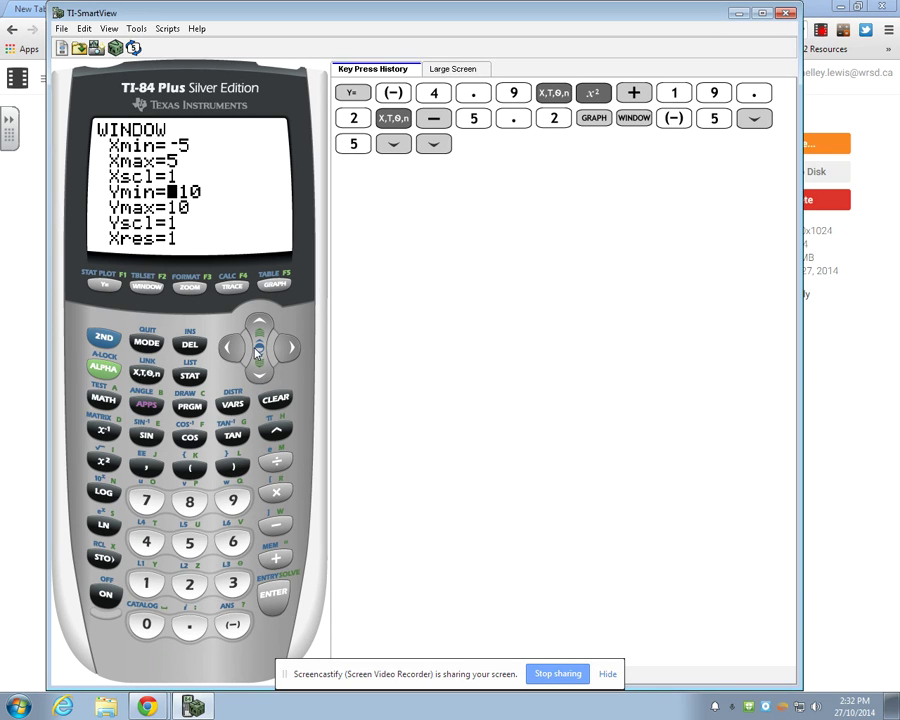
left_click(259, 373)
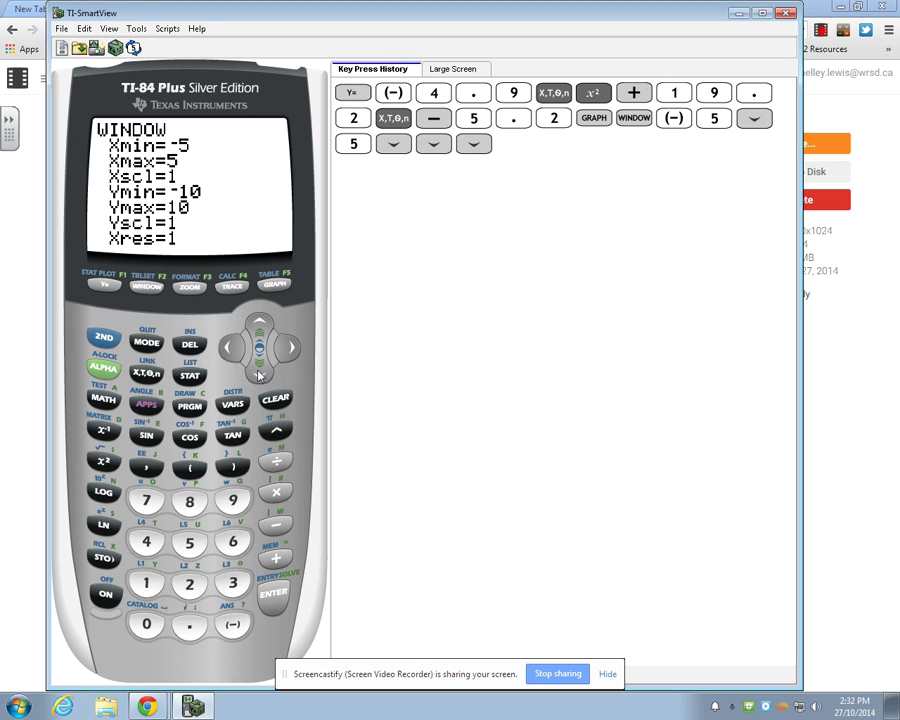
left_click(190, 585)
type("0")
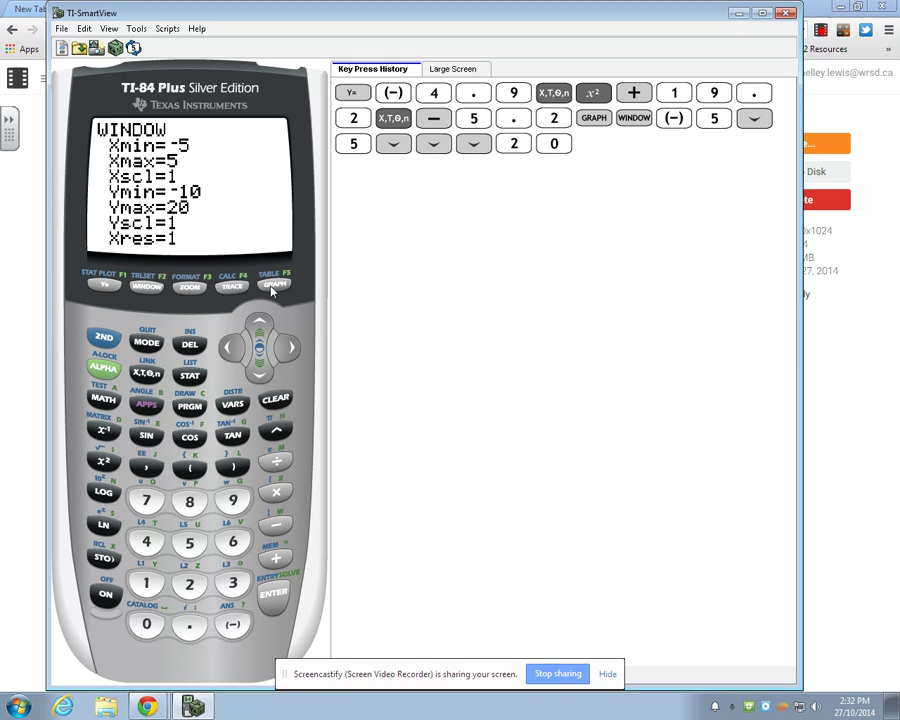
left_click(274, 286)
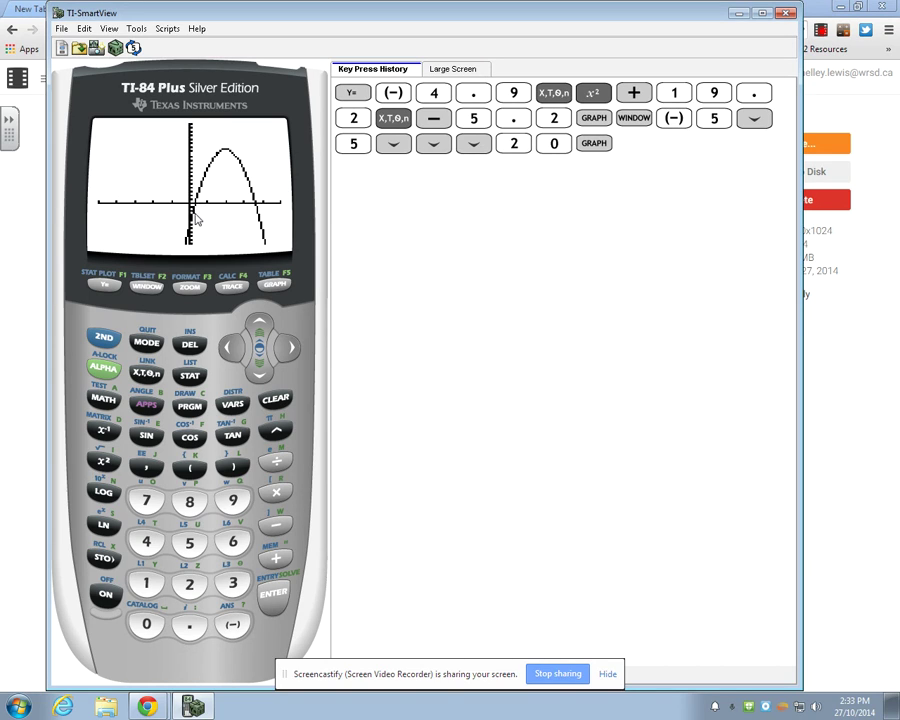
Start a zero calculation and set the left bound at about X = 0.21, just before the parabola's first x-intercept
left_click(104, 339)
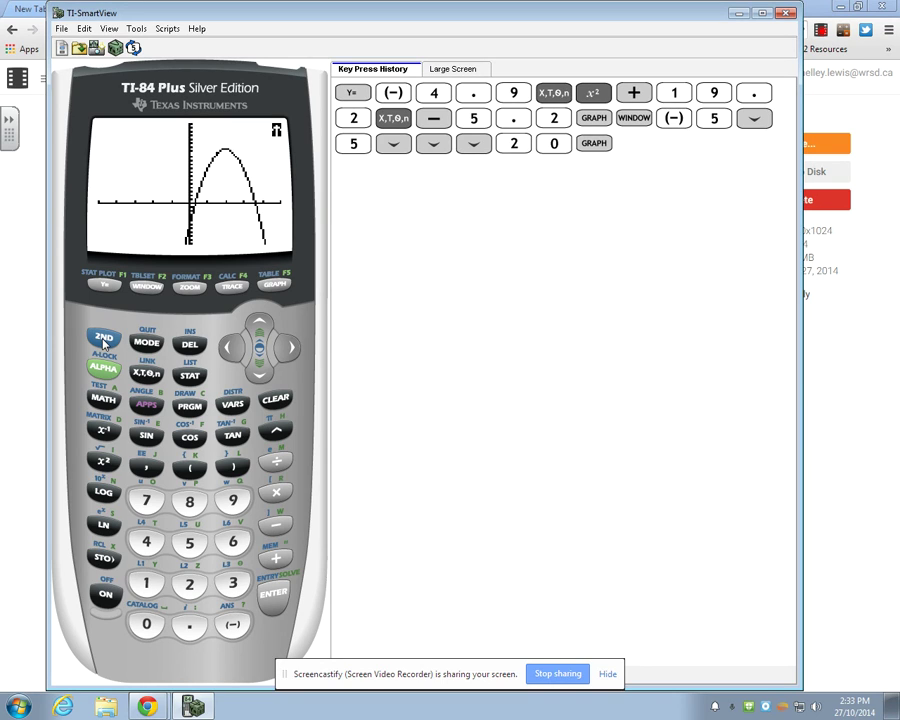
left_click(232, 288)
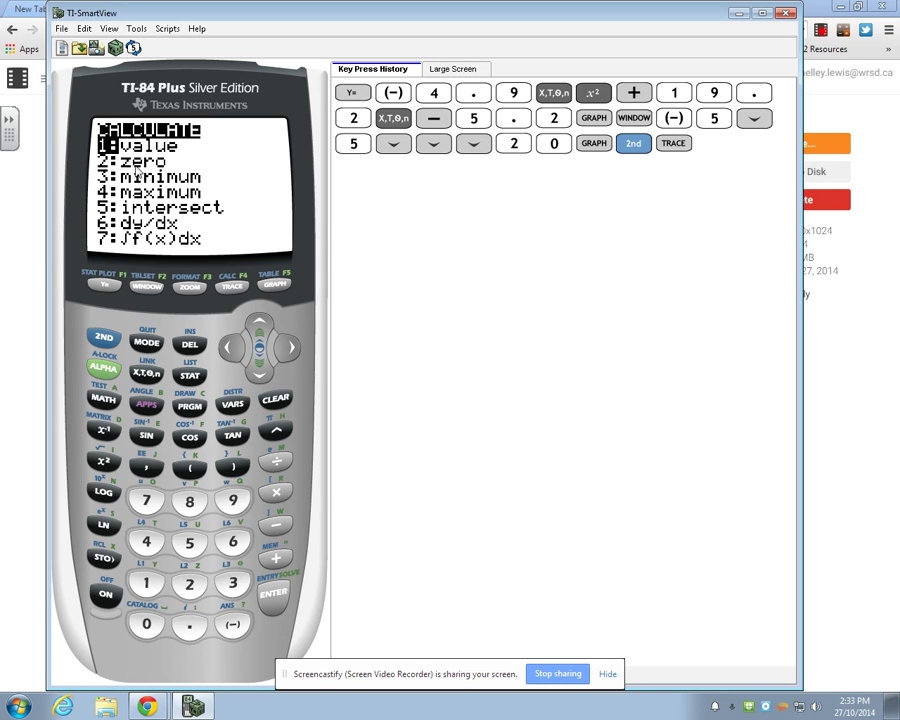
left_click(259, 378)
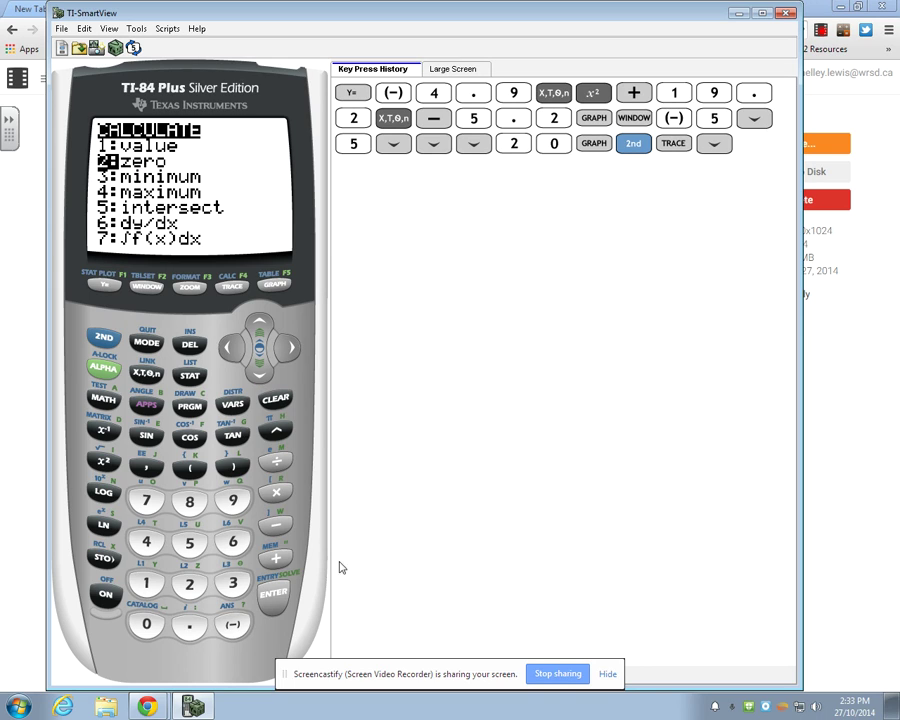
left_click(275, 598)
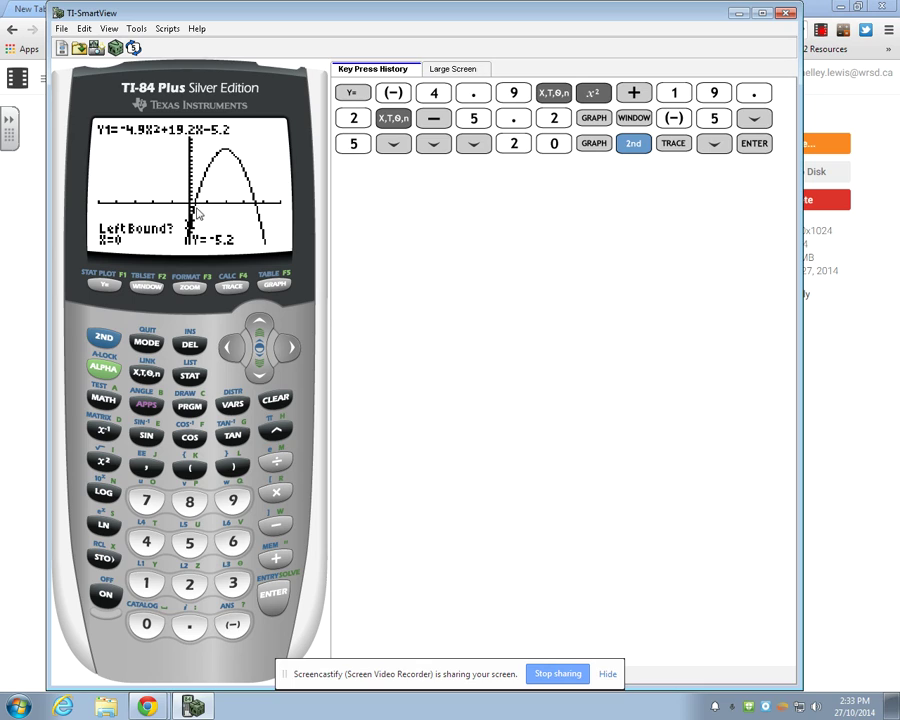
left_click(289, 347)
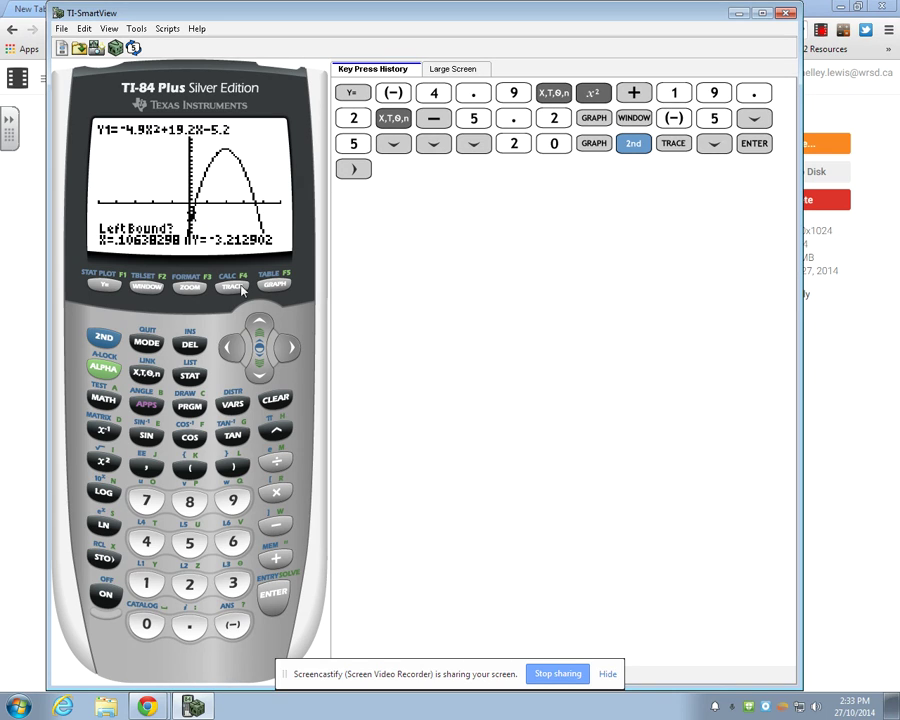
left_click(288, 348)
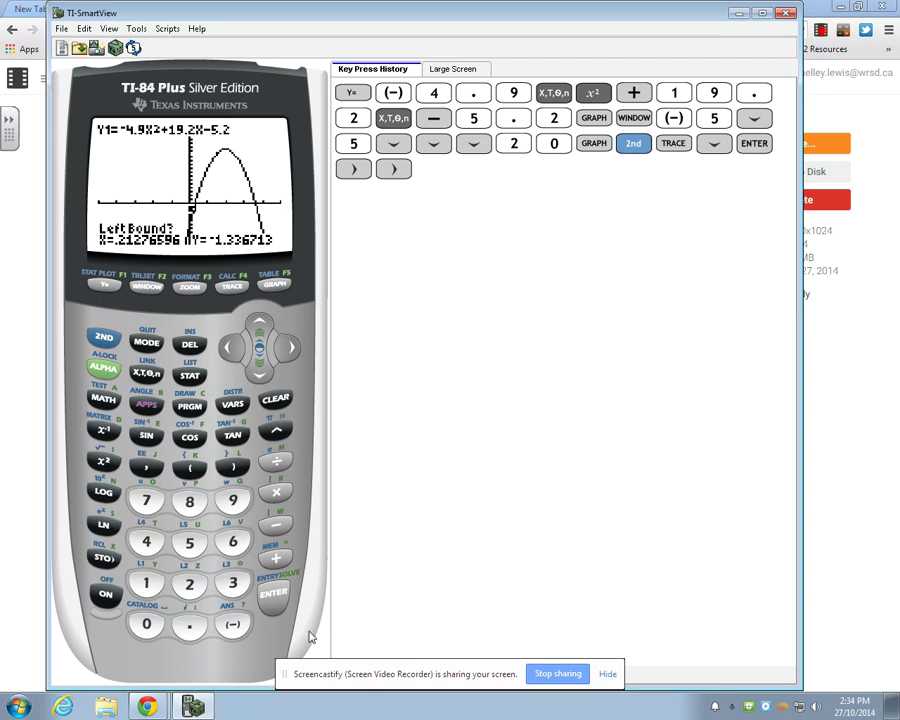
left_click(274, 596)
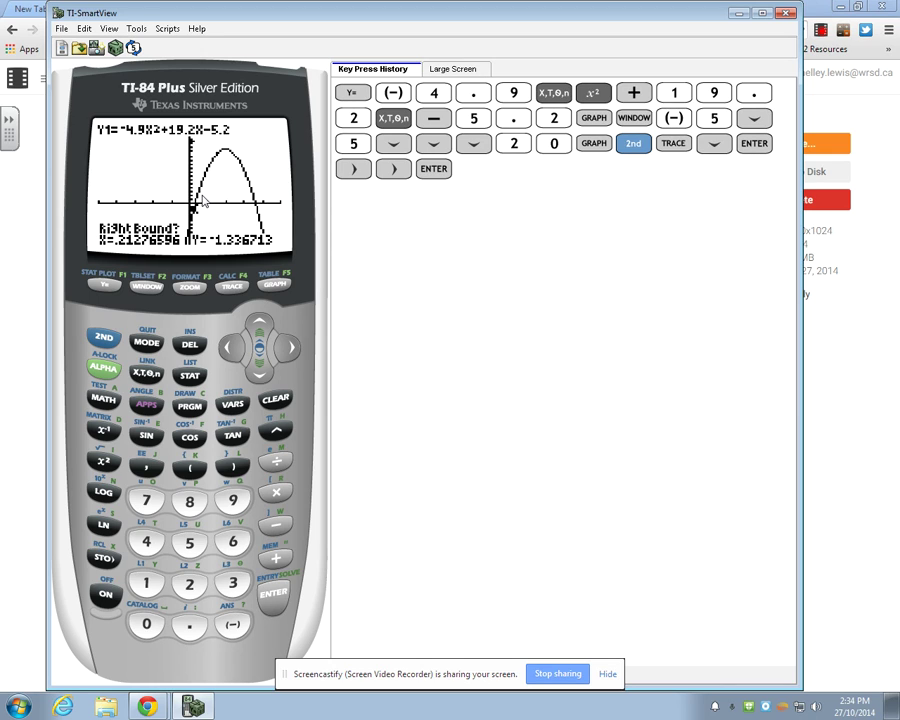
Set the right bound at about X = 0.43, past the first x-intercept, and accept the guess to calculate the zero
left_click(292, 349)
left_click(292, 349)
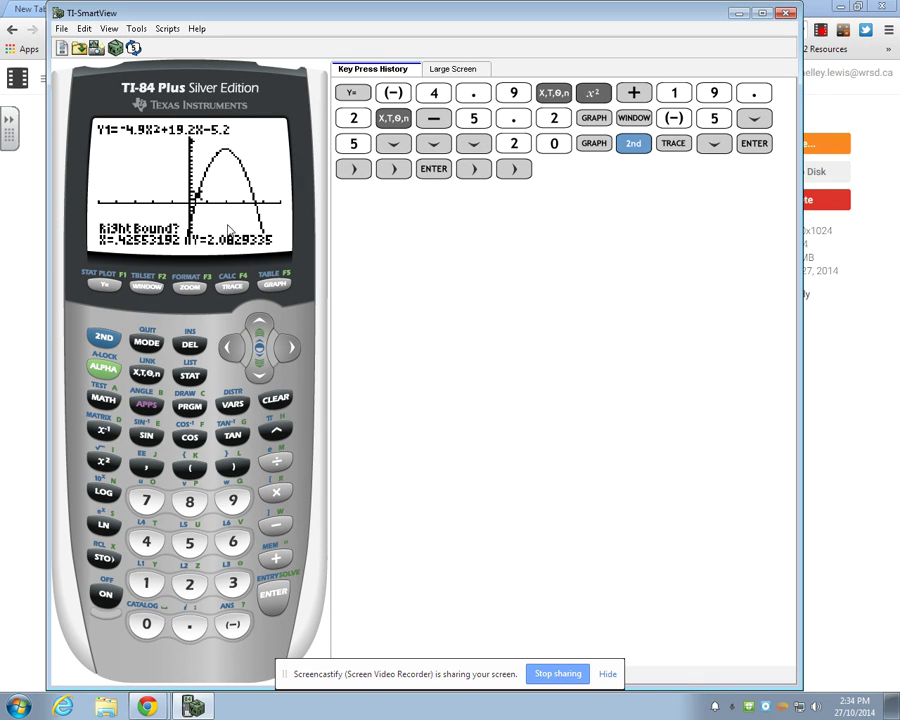
left_click(277, 596)
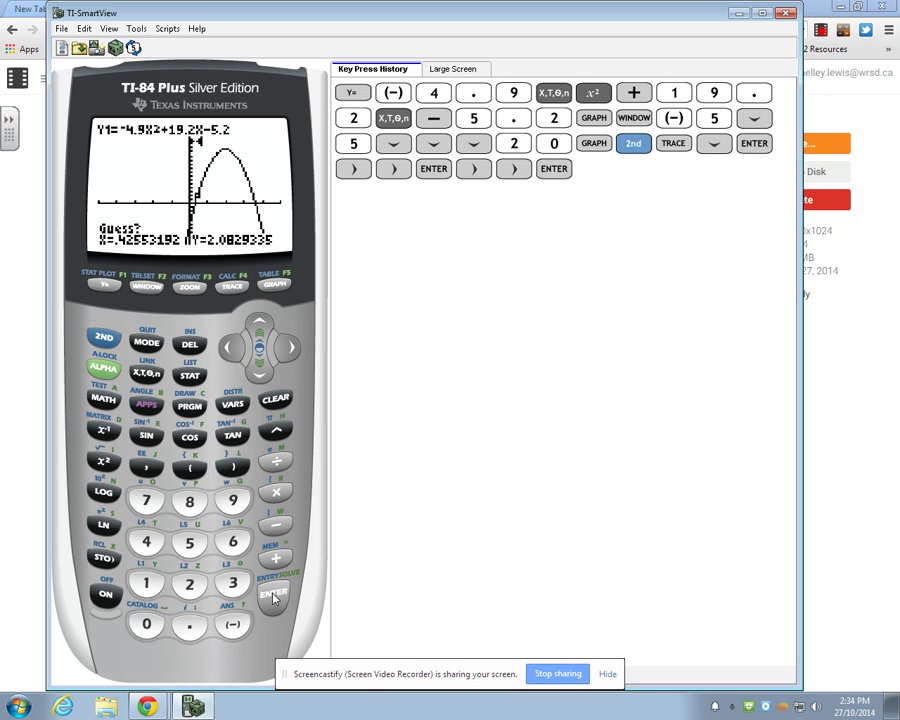
left_click(273, 597)
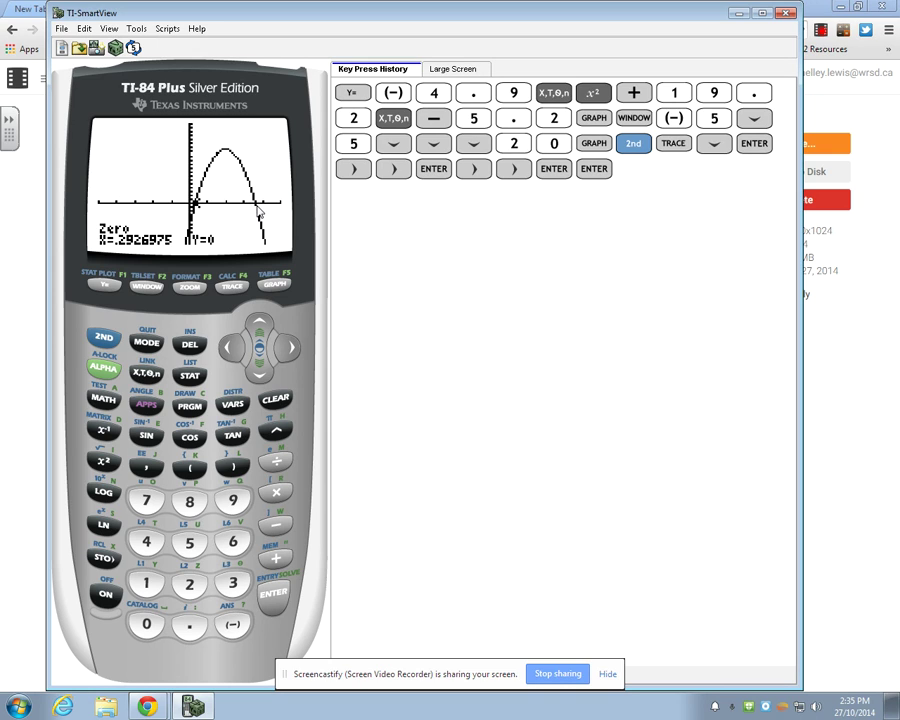
Start another zero calculation and set the left bound at about X = 3.51, just before the parabola's second x-intercept
left_click(104, 338)
left_click(232, 287)
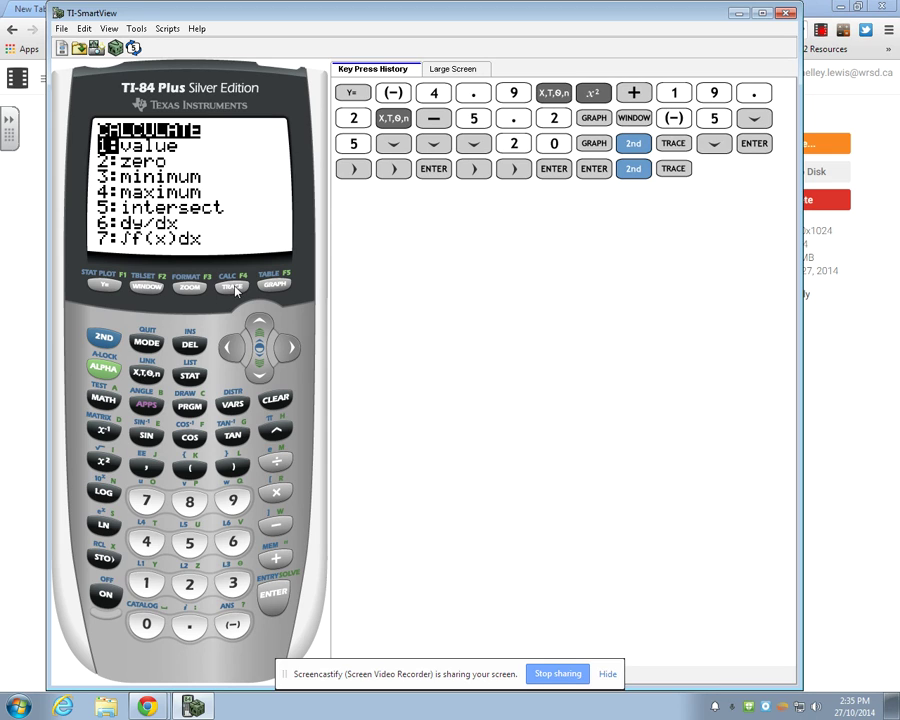
left_click(259, 373)
left_click(270, 596)
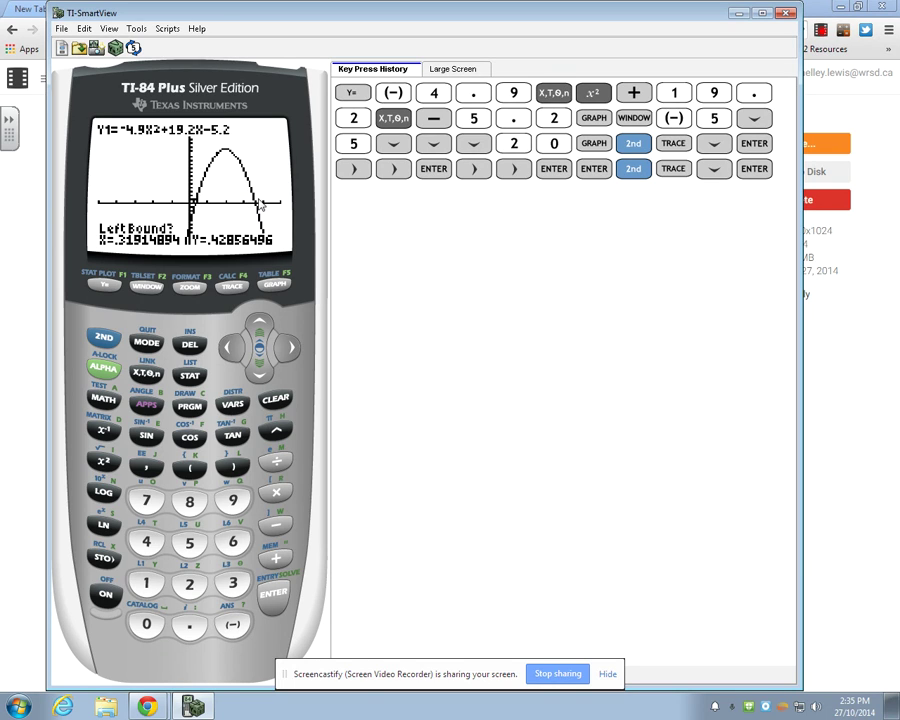
left_click(288, 350)
left_click(288, 350)
left_click(288, 350)
left_click(288, 350)
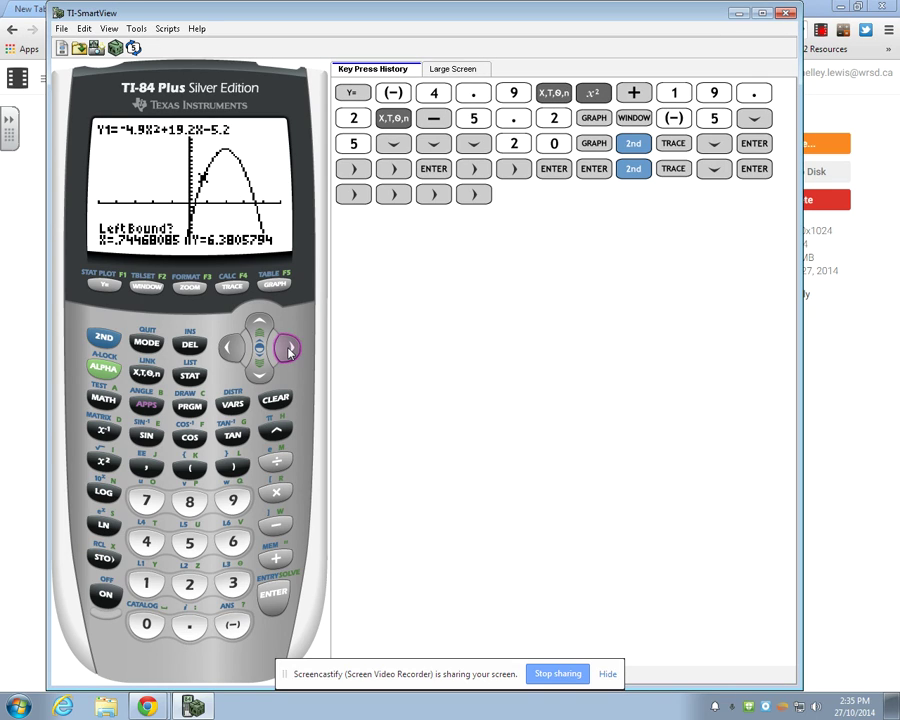
left_click(288, 350)
left_click(288, 350)
left_click(288, 350)
left_click(288, 350)
left_click(288, 350)
left_click(288, 350)
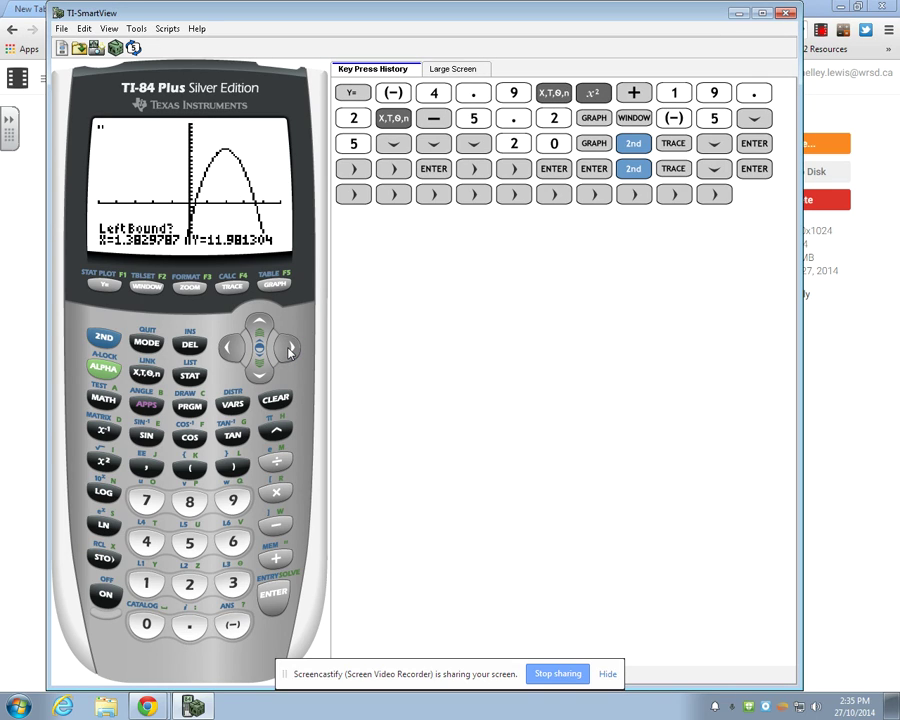
left_click(288, 350)
left_click(288, 350)
left_click(288, 350)
left_click(288, 350)
left_click(288, 350)
left_click(288, 350)
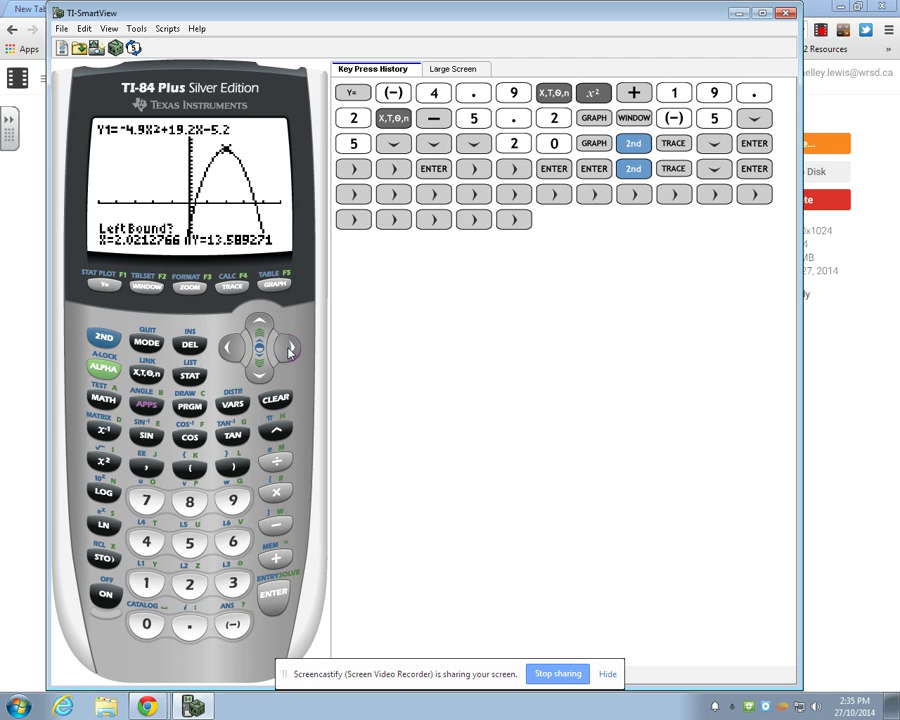
left_click(288, 350)
left_click(288, 350)
left_click(288, 350)
left_click(288, 350)
left_click(288, 350)
left_click(288, 350)
left_click(288, 350)
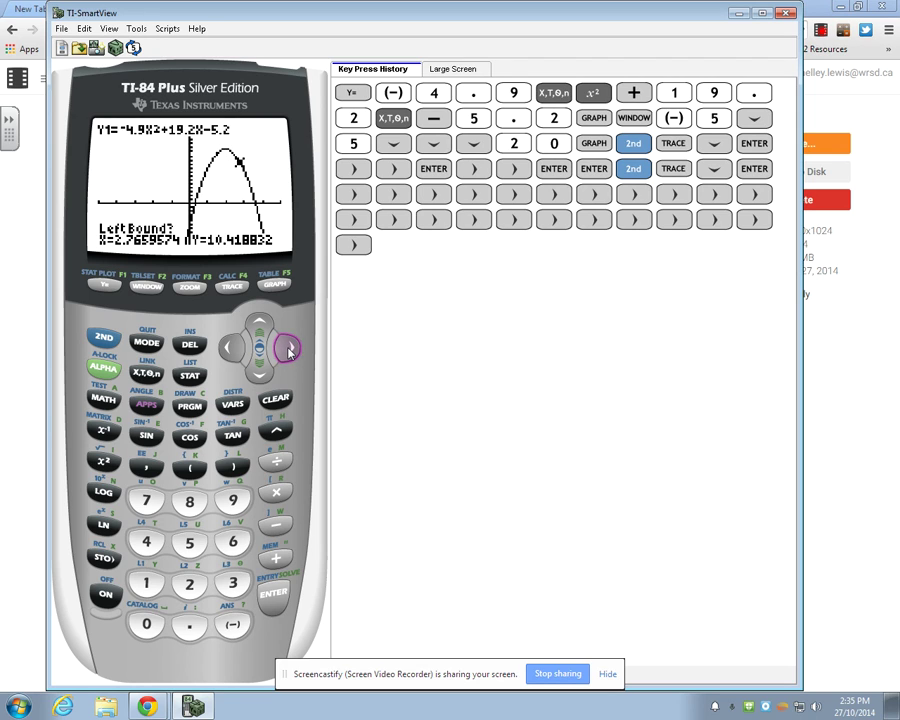
left_click(288, 350)
left_click(288, 350)
left_click(288, 350)
left_click(288, 350)
left_click(288, 350)
left_click(288, 350)
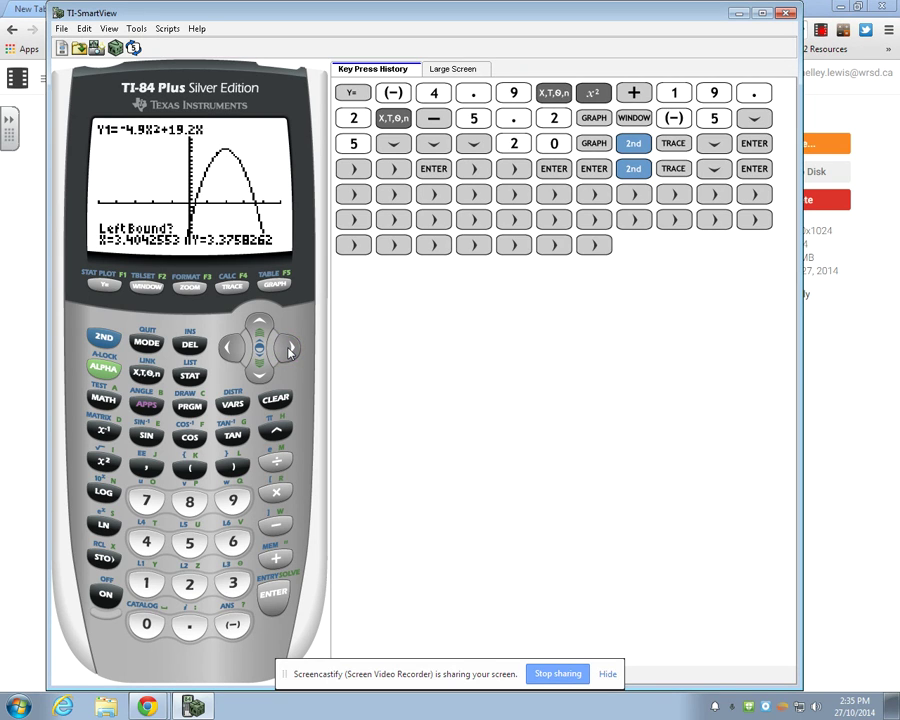
left_click(288, 350)
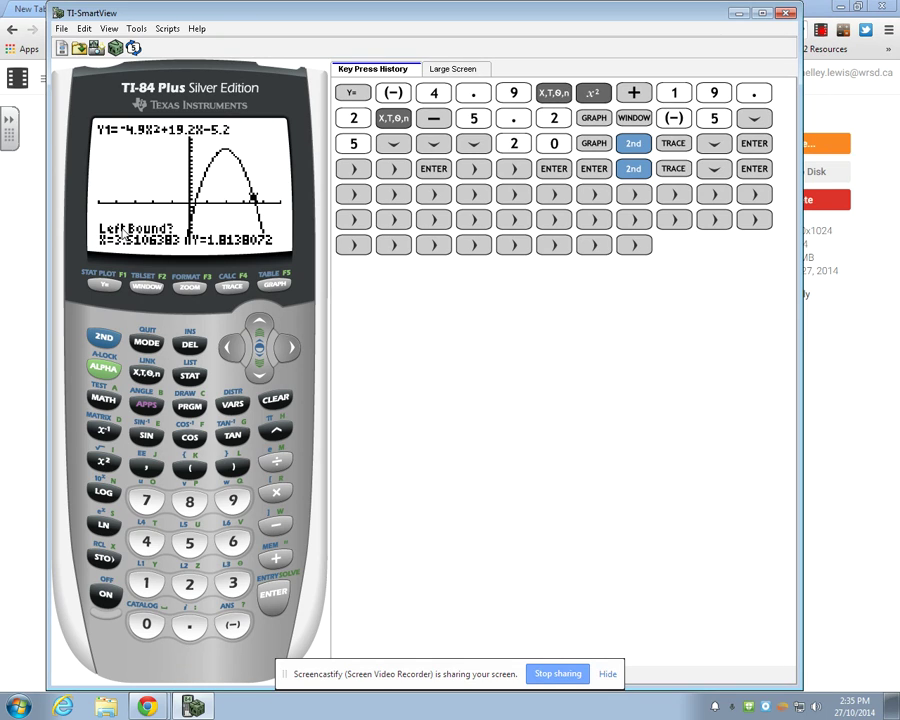
left_click(273, 596)
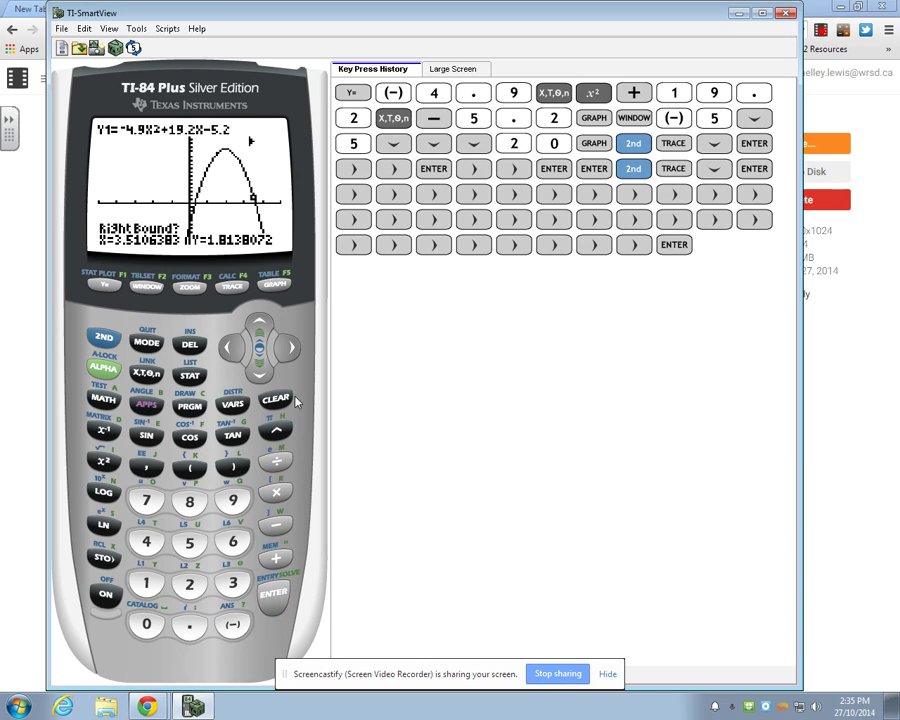
Set the right bound at about X = 3.72, past the second x-intercept, and accept the guess to calculate the zero
left_click(288, 347)
left_click(288, 347)
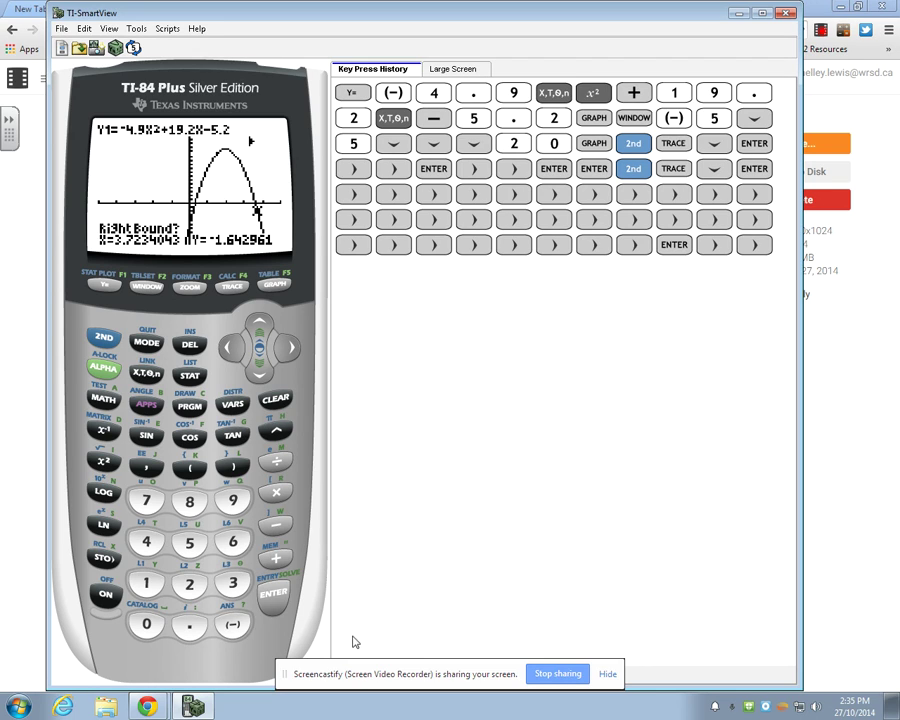
left_click(274, 596)
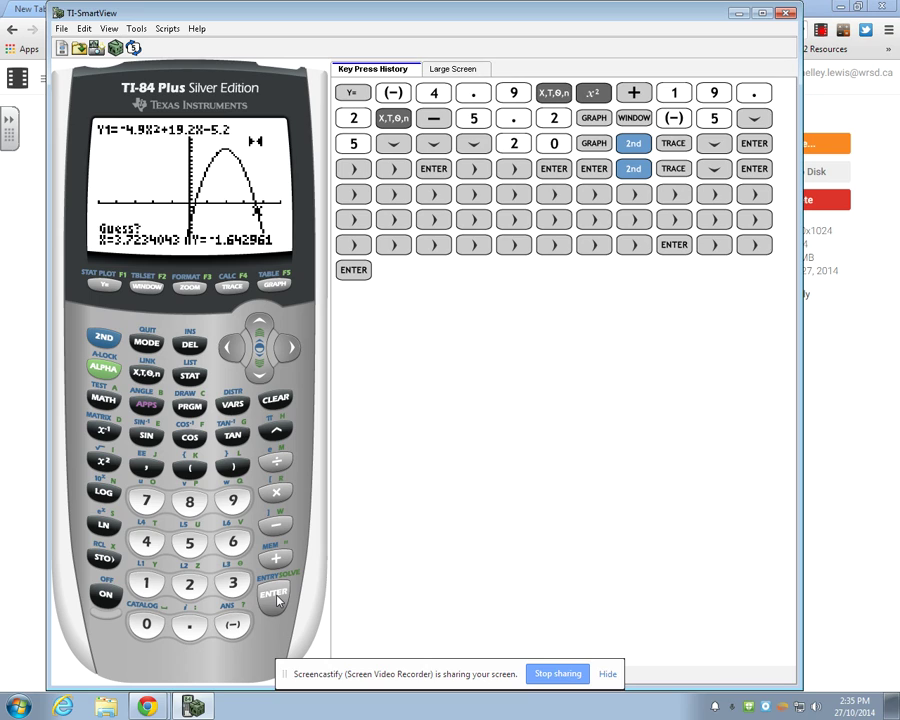
left_click(276, 597)
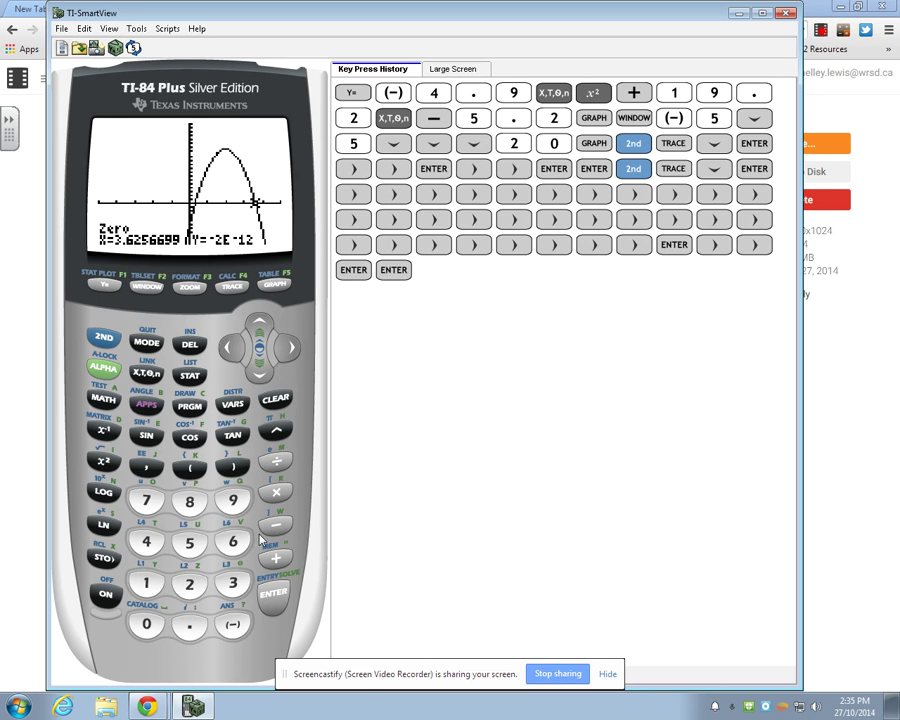